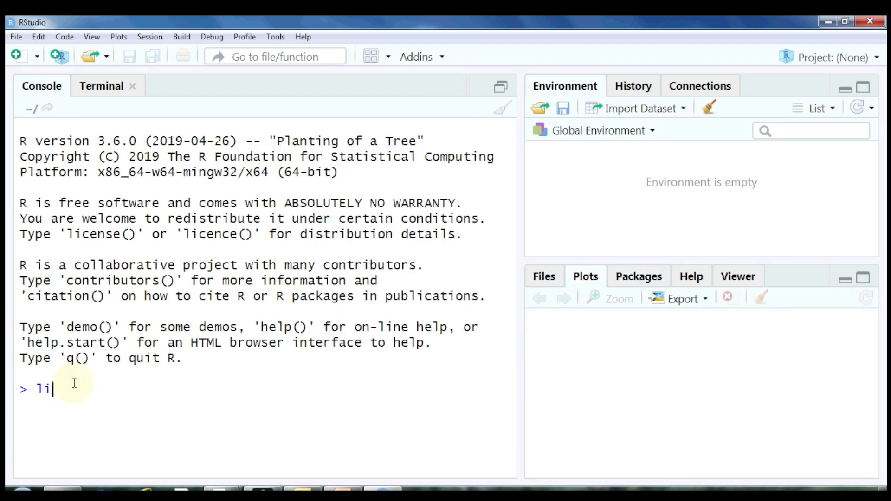
# Step: Load the cmsaf library in the R console and launch the toolbox with run_toolbox()
pyautogui.write('rary(cmsaf')
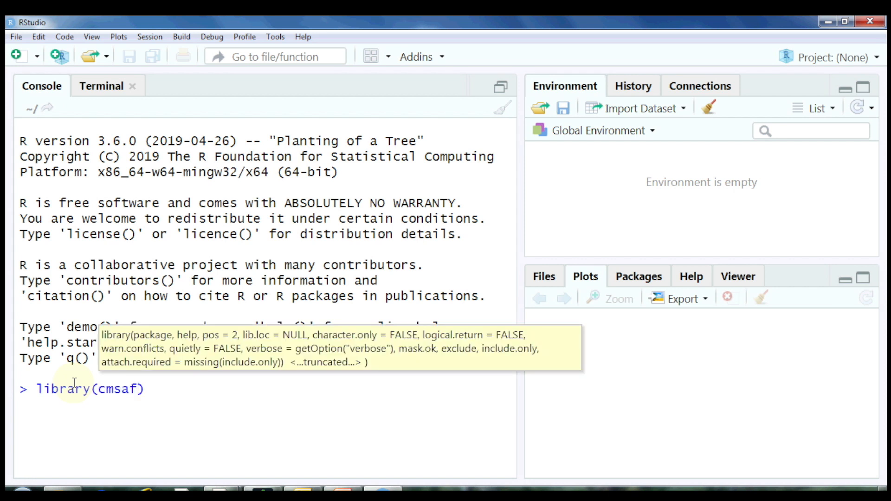
pyautogui.press('Return')
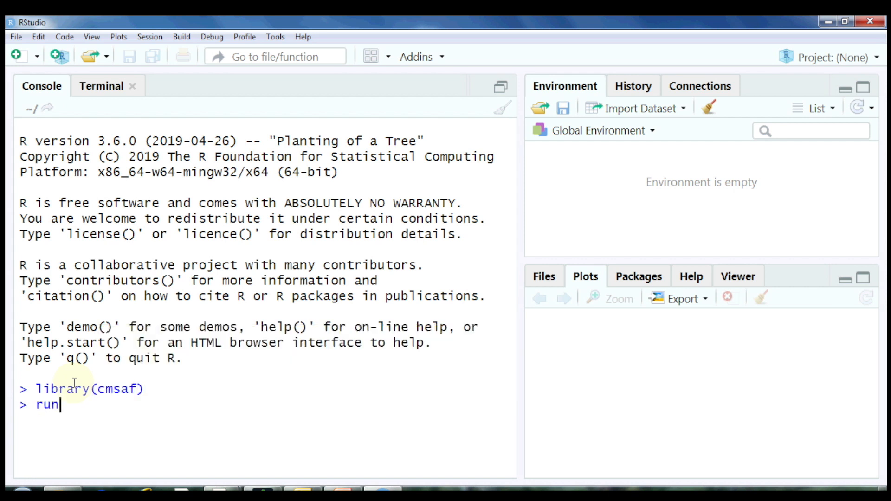
pyautogui.write('run_')
pyautogui.press('Tab')
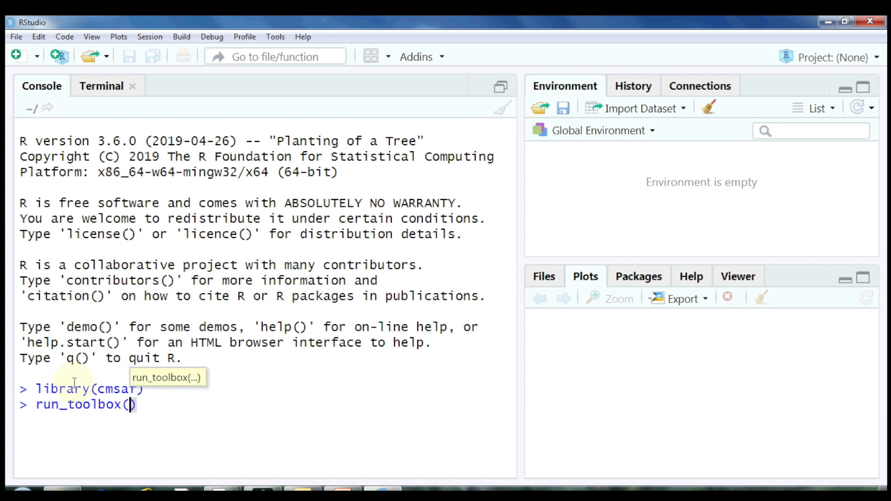
pyautogui.press('Return')
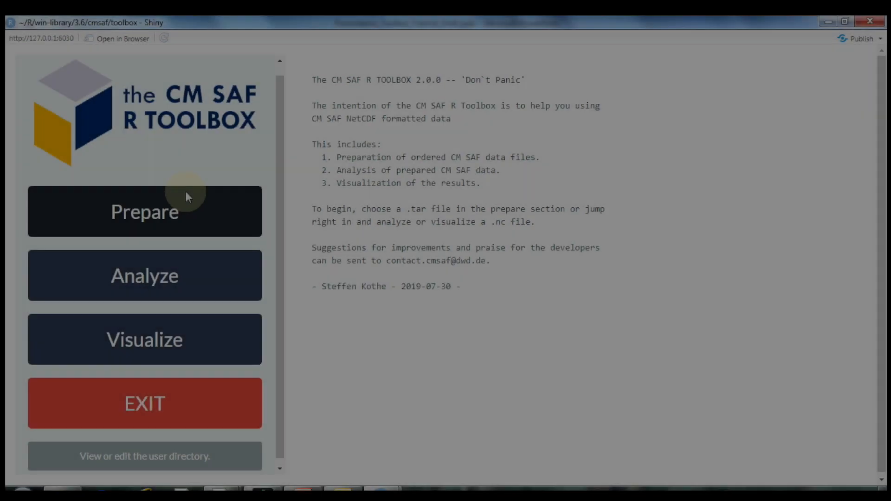
# Step: Start data preparation and open the archive ORD34261.tar from the data folder
pyautogui.click(185, 189)
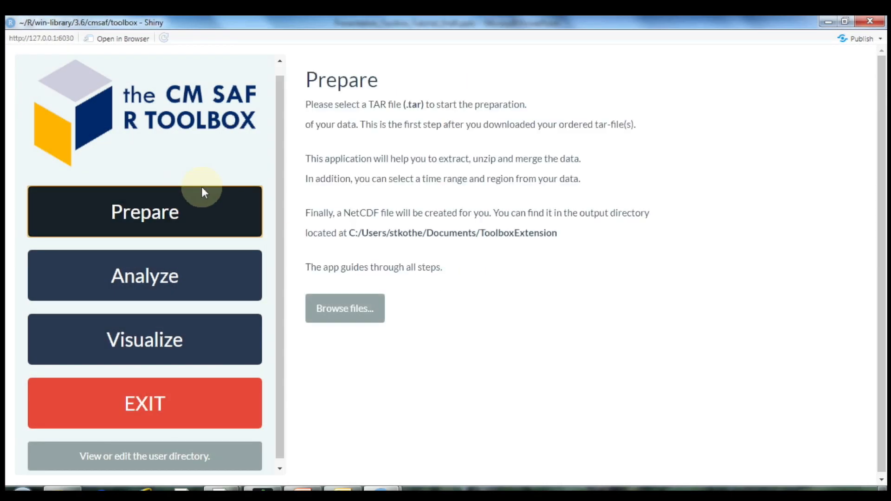
pyautogui.click(352, 312)
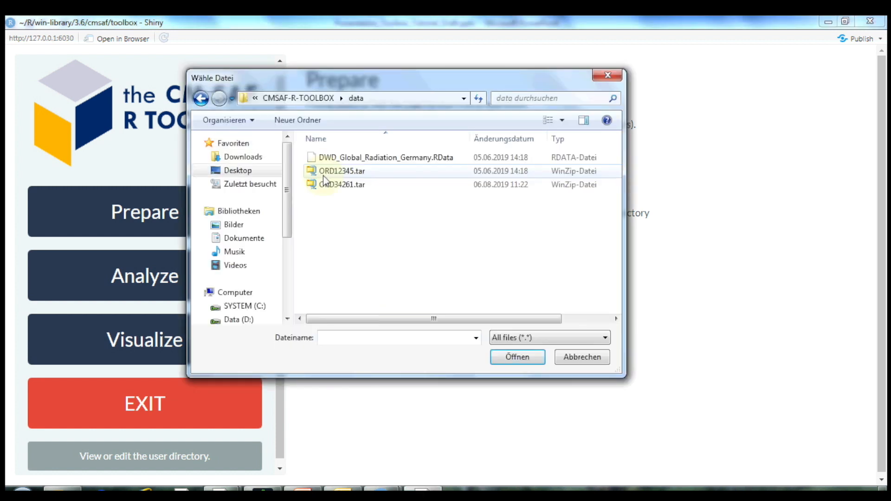
pyautogui.click(342, 186)
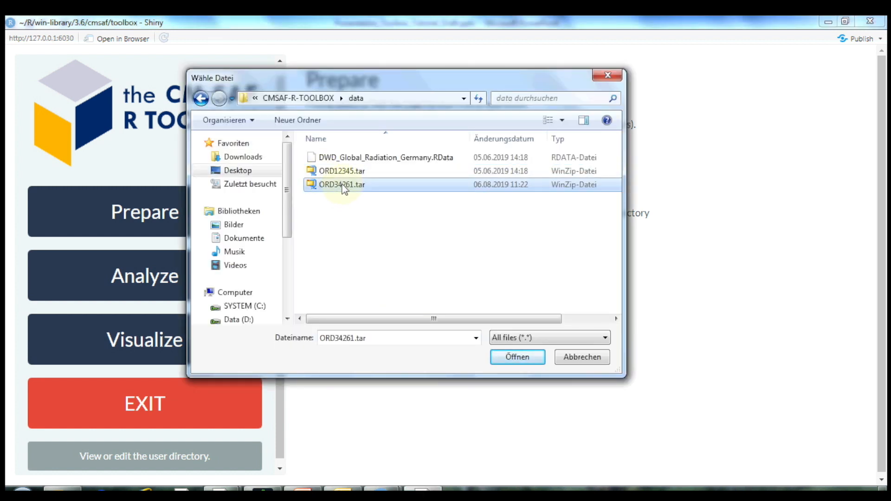
pyautogui.click(517, 357)
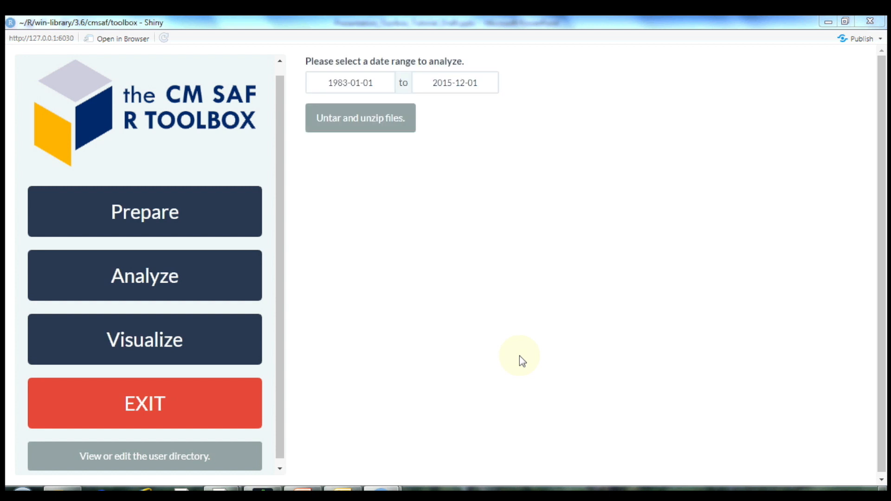
# Step: Untar and unzip the files for the date range 1983-01-01 to 2015-12-01
pyautogui.click(362, 84)
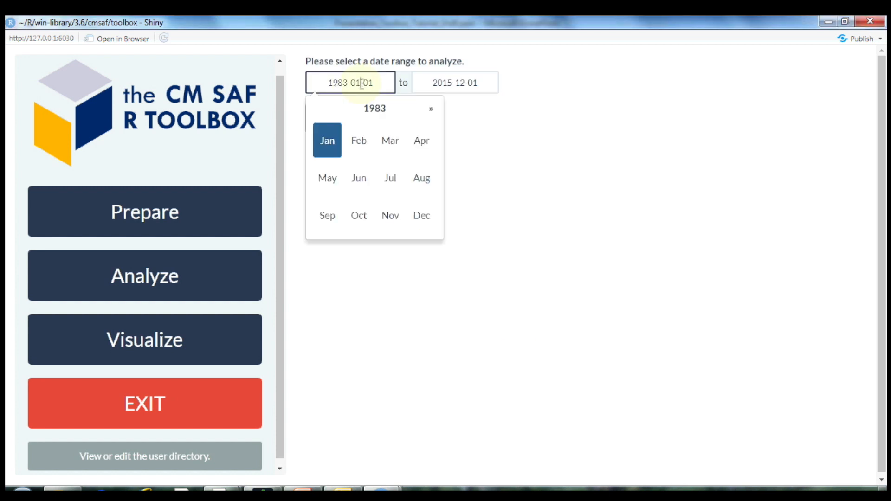
pyautogui.click(325, 144)
pyautogui.click(438, 149)
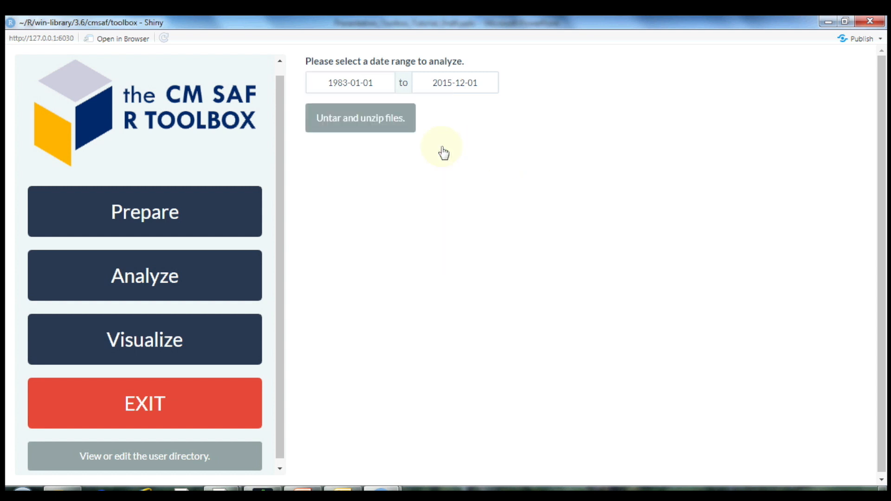
pyautogui.click(382, 120)
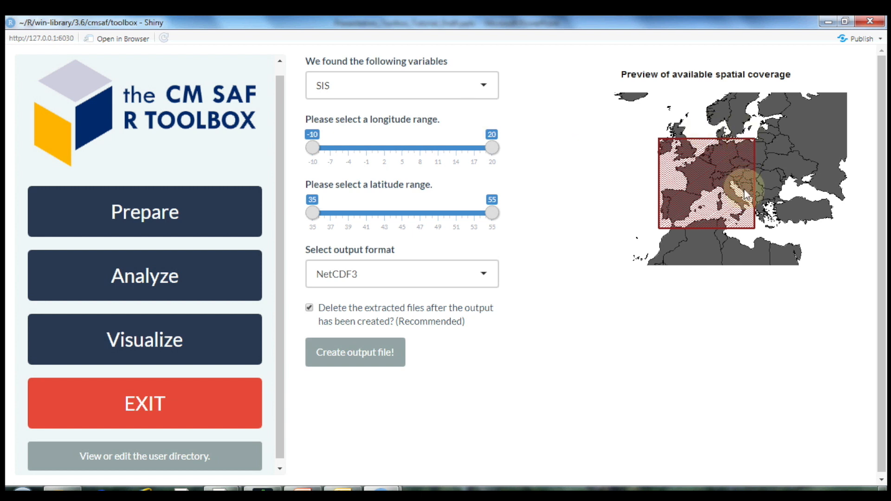
# Step: Create the NetCDF3 output file for variable SIS with longitude range -10 to 20 and latitude range 35 to 55
pyautogui.moveTo(493, 153); pyautogui.dragTo(513, 149)
pyautogui.click(484, 86)
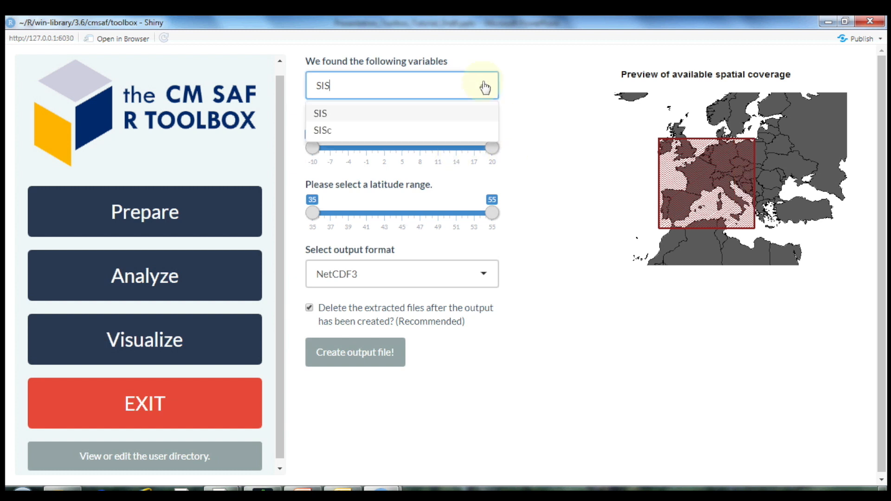
pyautogui.click(334, 113)
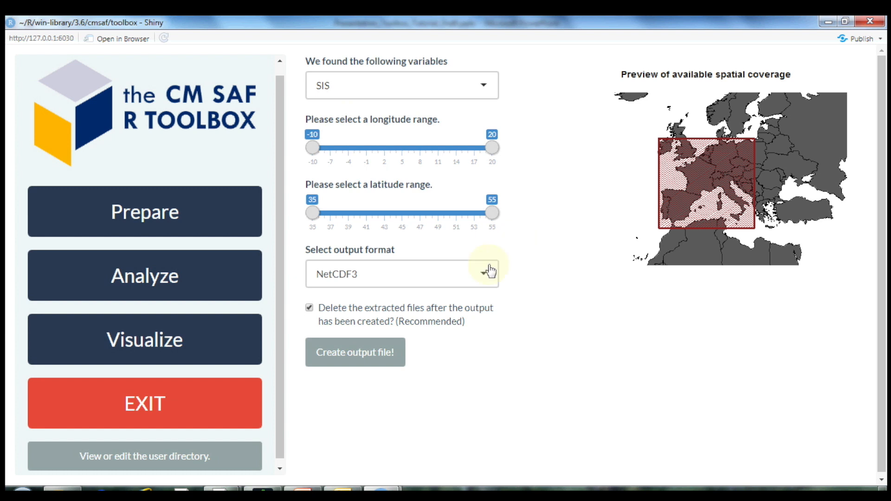
pyautogui.click(367, 351)
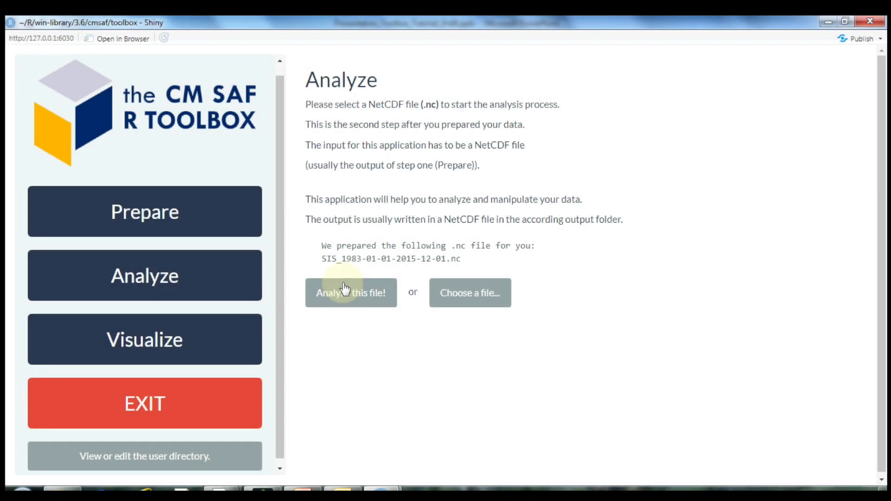
# Step: Analyze the prepared SIS file by applying the Seasonal anomalies operator from the Seasonal statistics group
pyautogui.click(344, 289)
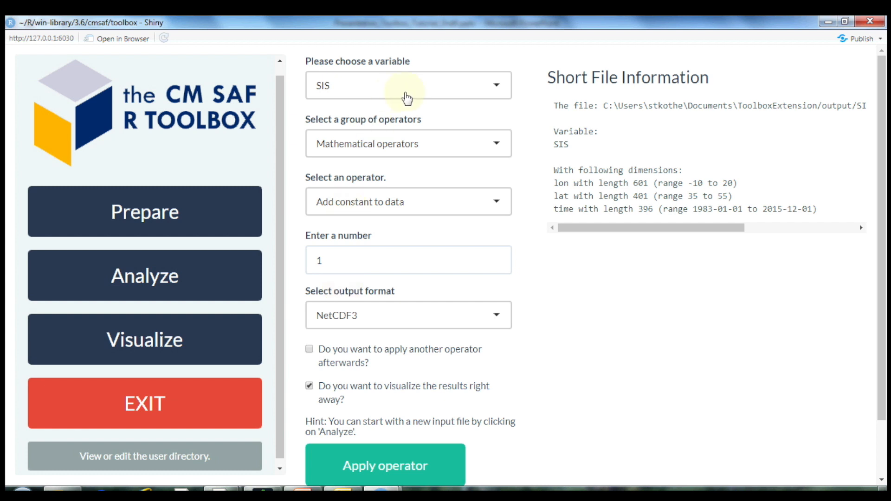
pyautogui.click(478, 146)
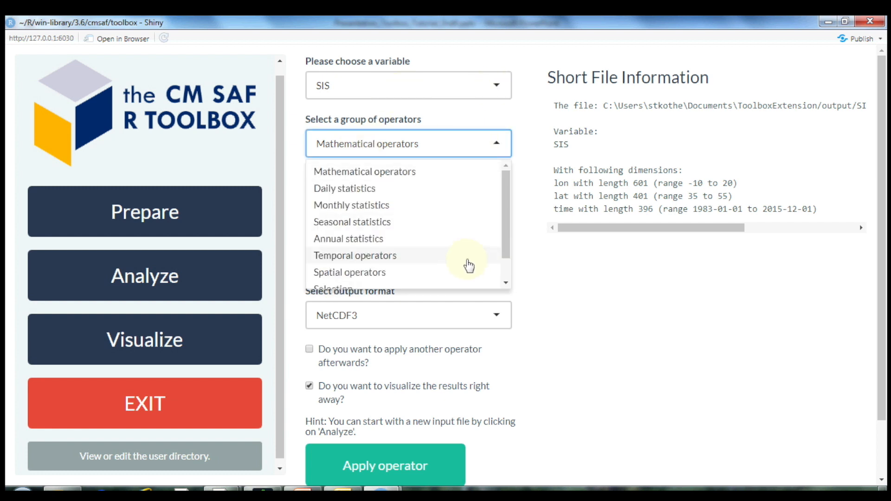
pyautogui.click(583, 305)
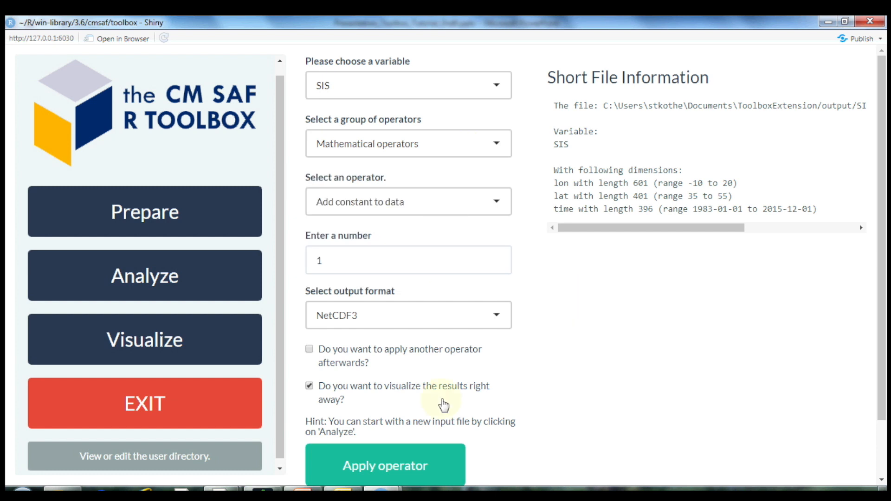
pyautogui.click(488, 154)
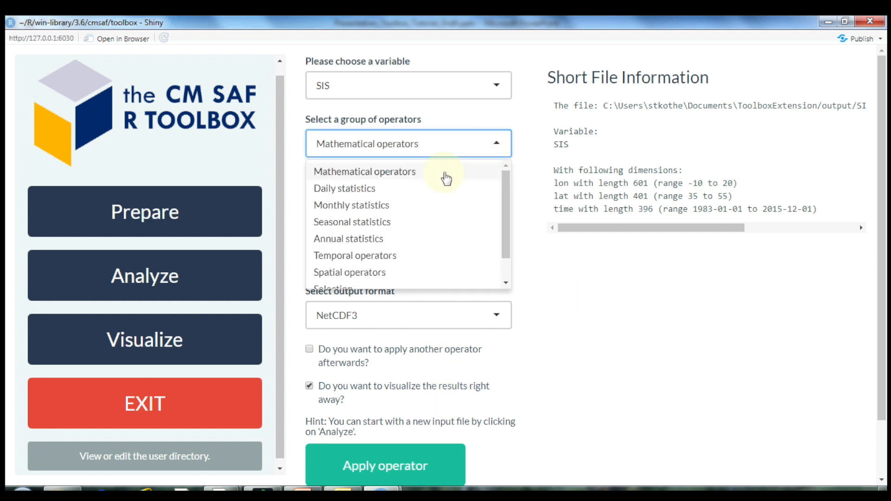
pyautogui.click(388, 225)
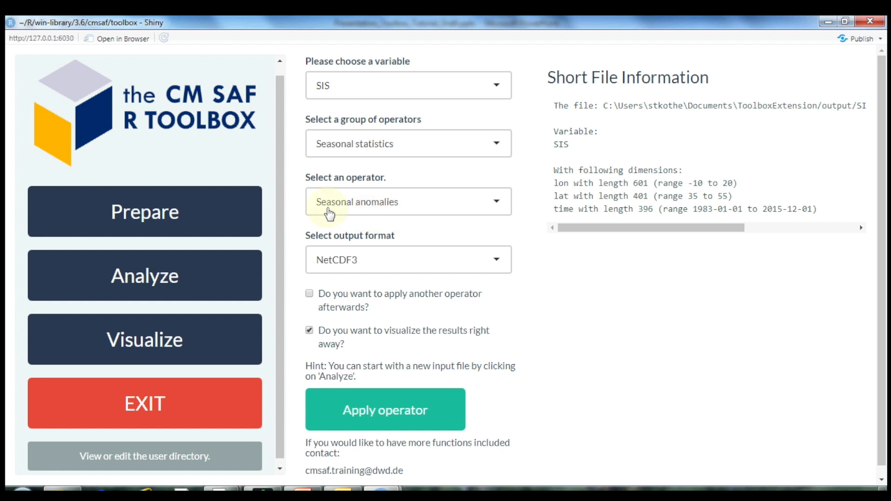
pyautogui.click(401, 420)
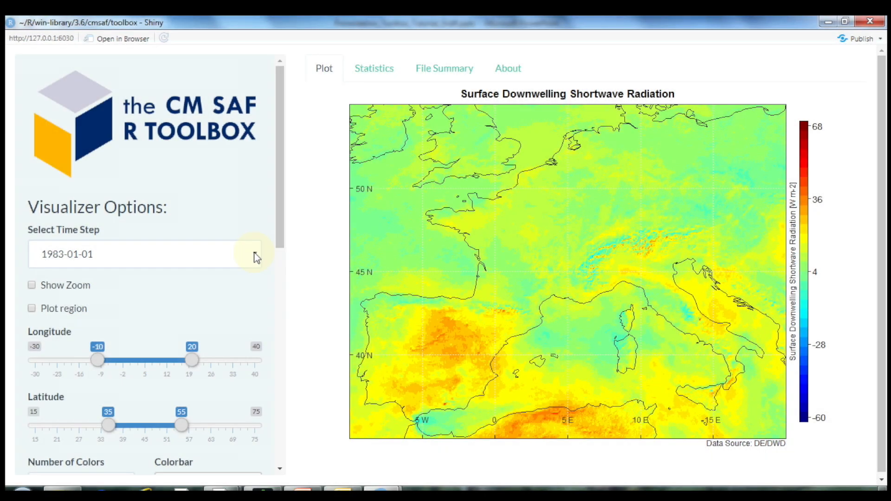
# Step: Set the time step of the radiation anomaly plot to 2003-06-01
pyautogui.click(256, 258)
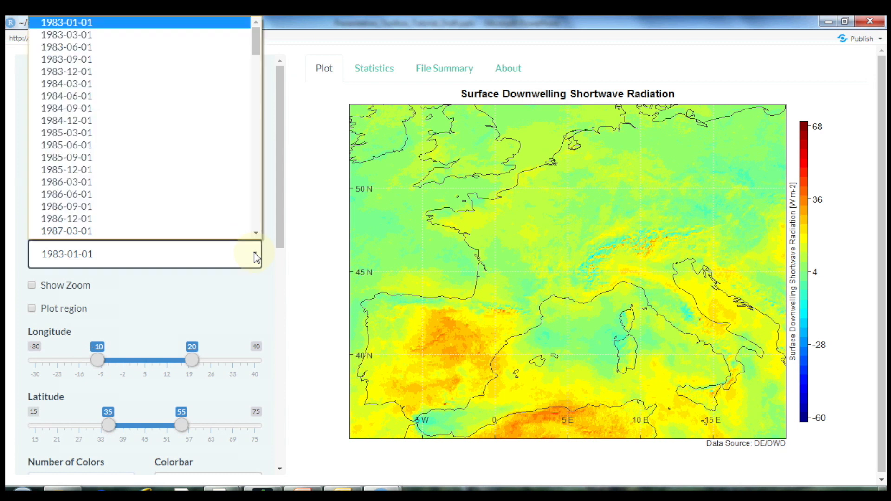
pyautogui.scroll(-20, 254, 228)
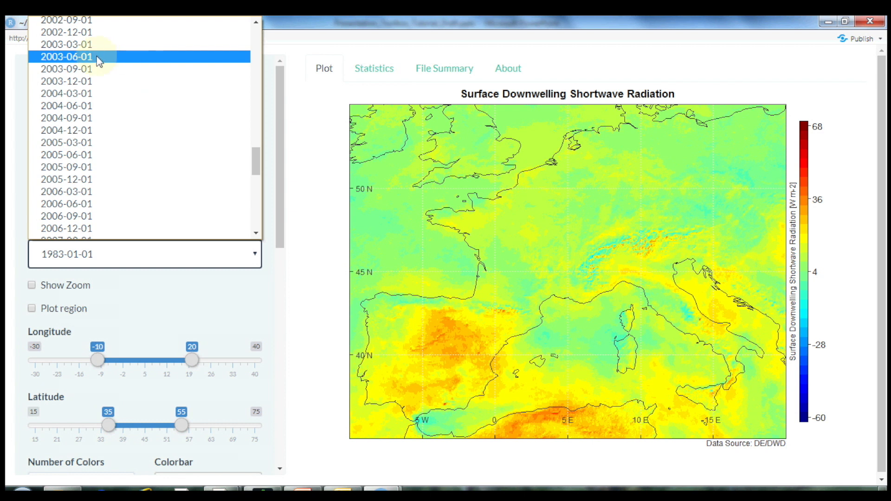
pyautogui.click(122, 58)
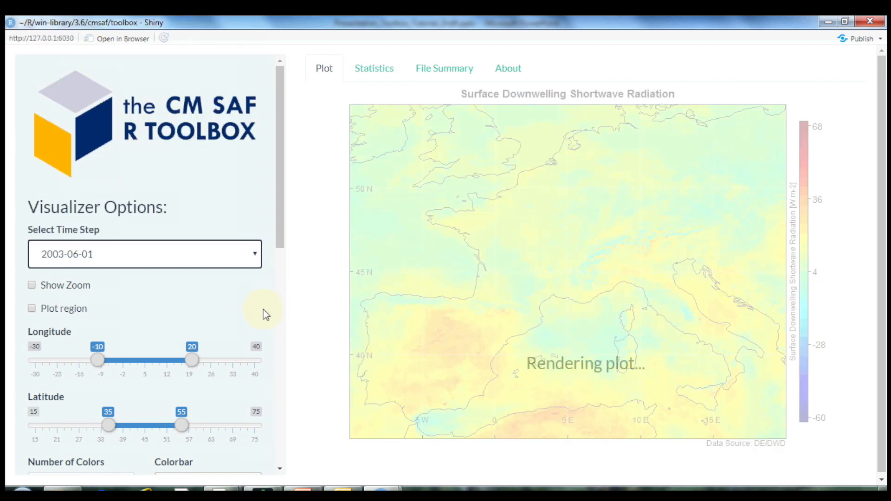
# Step: Change the plot's colorbar to the Difference palette
pyautogui.scroll(-4, 280, 471)
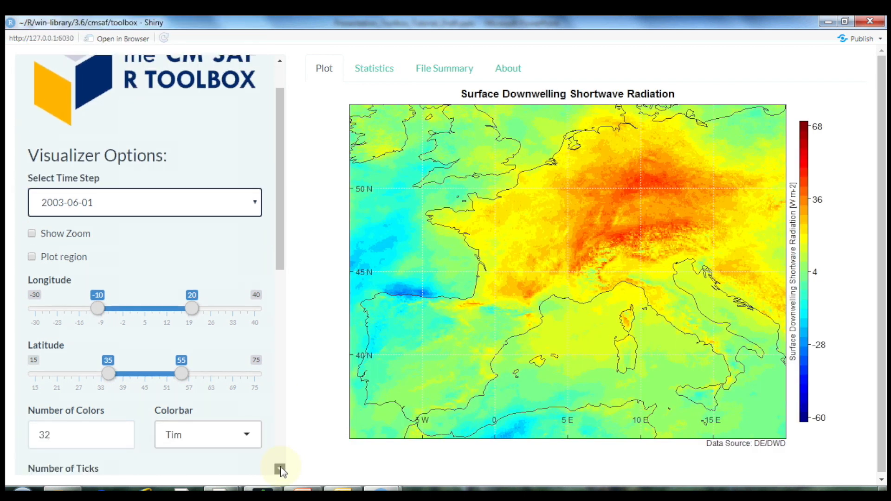
pyautogui.scroll(-3, 280, 470)
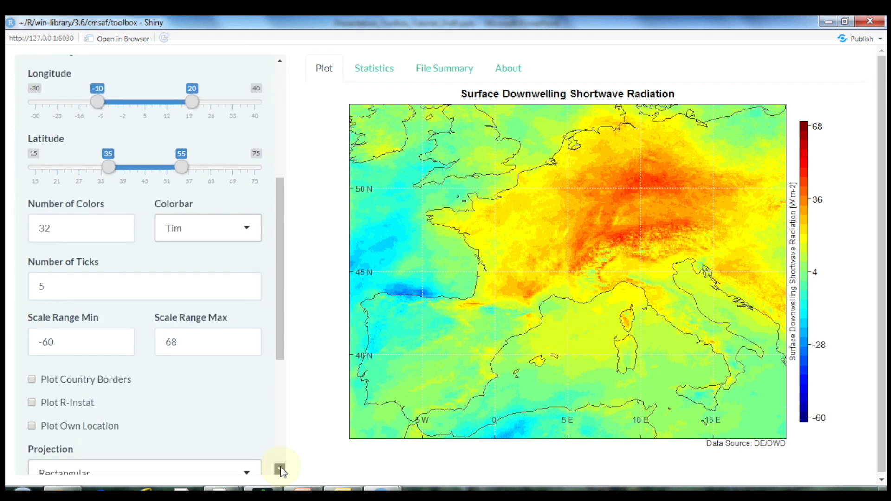
pyautogui.click(246, 228)
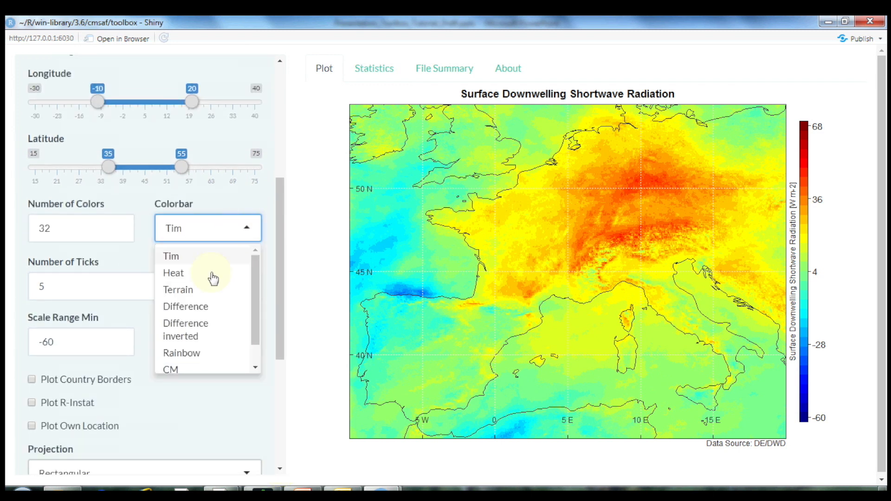
pyautogui.click(206, 310)
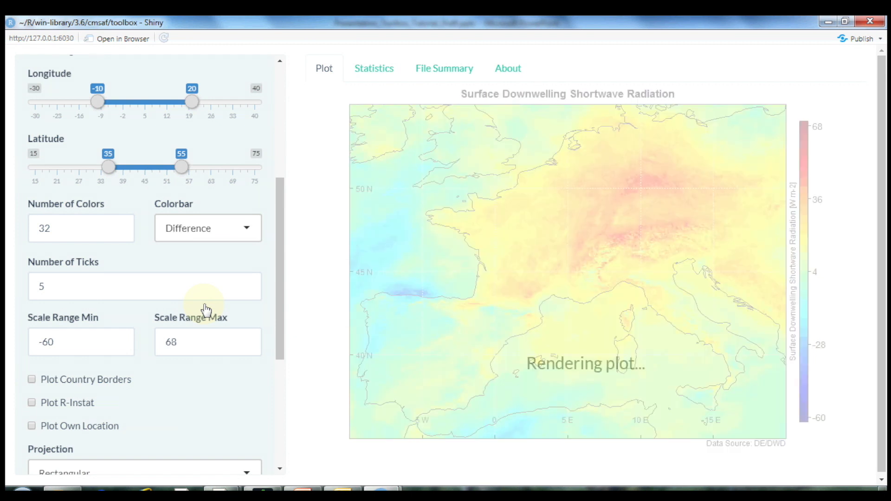
# Step: Set the plot's scale range from a minimum of -50 to a maximum of 50
pyautogui.click(50, 342)
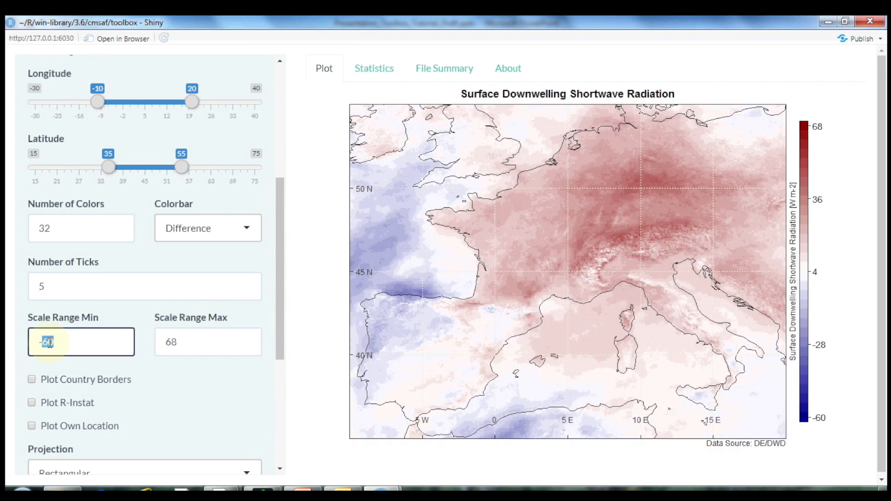
pyautogui.doubleClick(172, 343)
pyautogui.write('5')
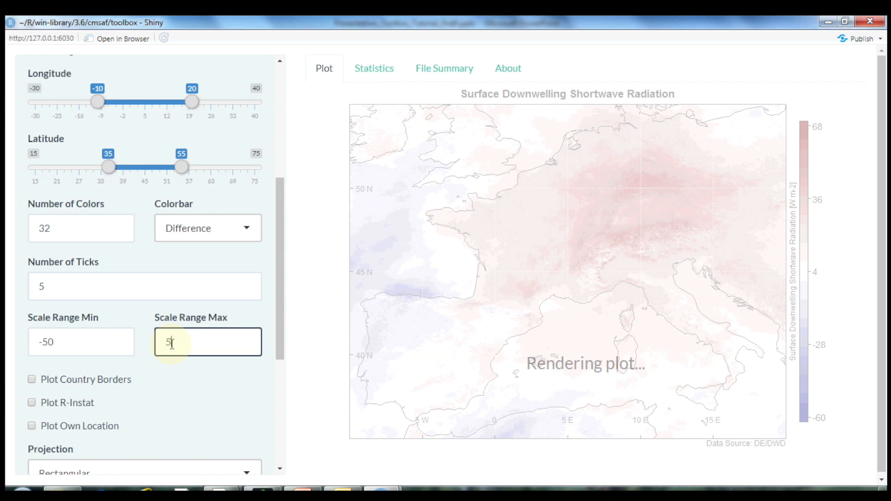
pyautogui.write('0')
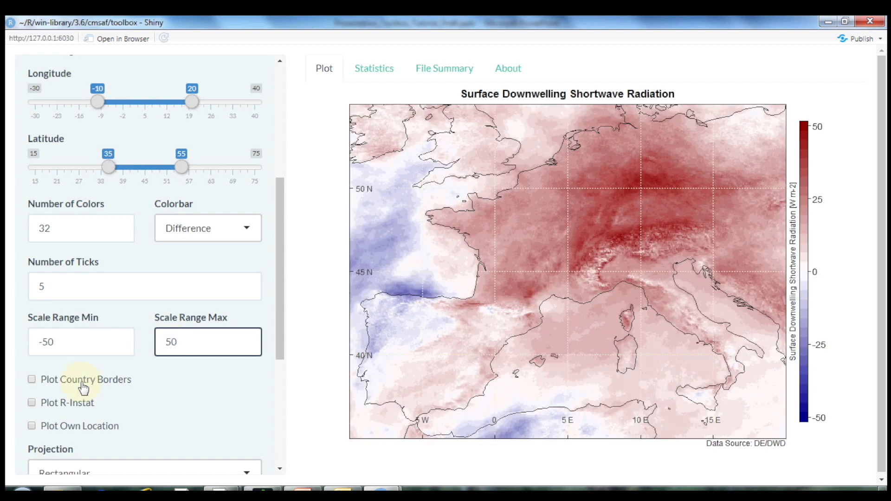
# Step: Plot the country borders and add the own location Offenbach at longitude 8,75 and latitude 50,11
pyautogui.click(30, 379)
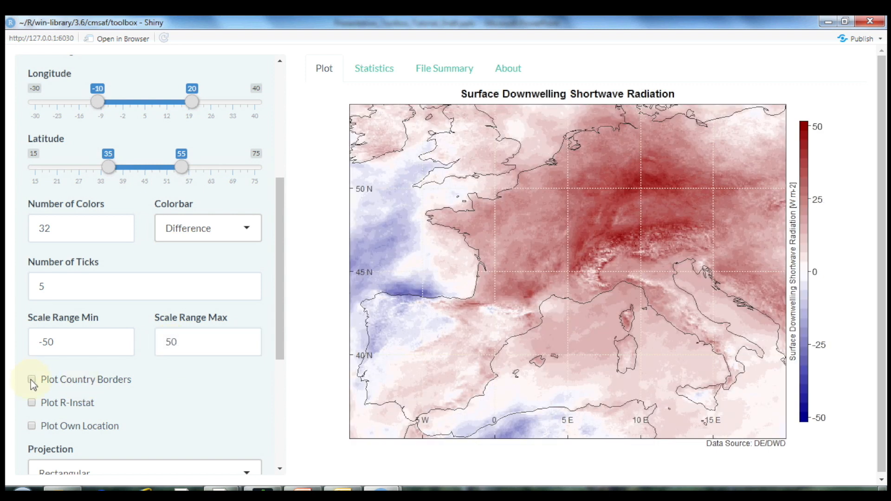
pyautogui.click(280, 469)
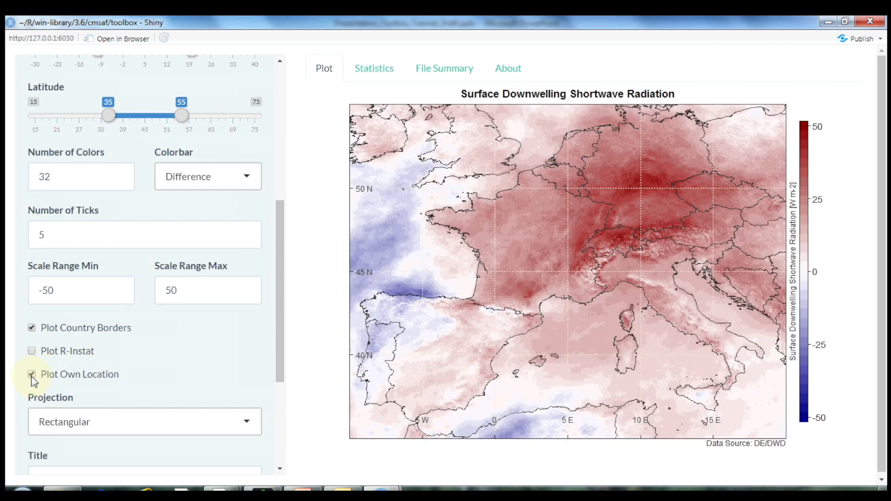
pyautogui.click(280, 469)
pyautogui.click(217, 410)
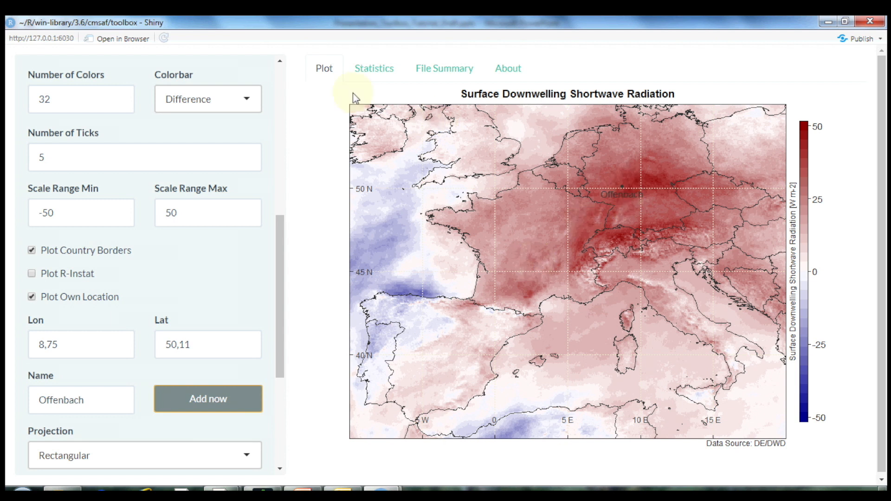
# Step: Examine the statistics and histogram for the selected region, and the file summary of the anomaly file
pyautogui.click(377, 75)
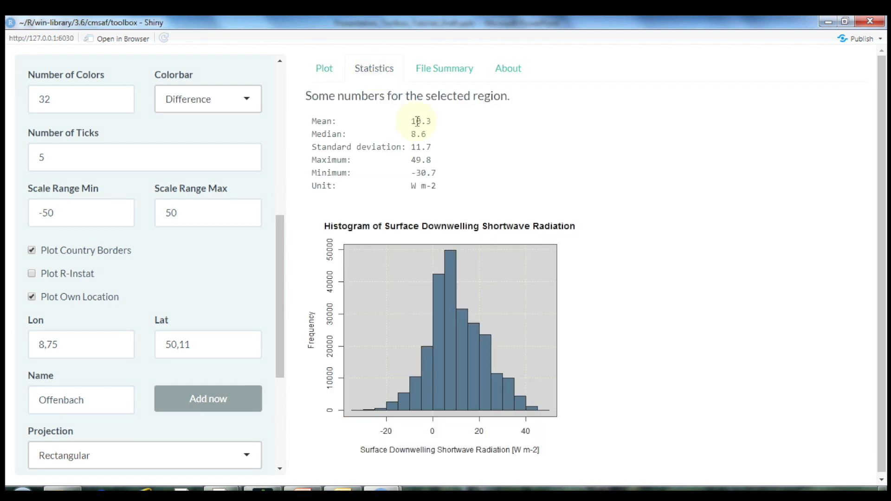
pyautogui.click(450, 75)
pyautogui.moveTo(885, 157); pyautogui.dragTo(871, 116)
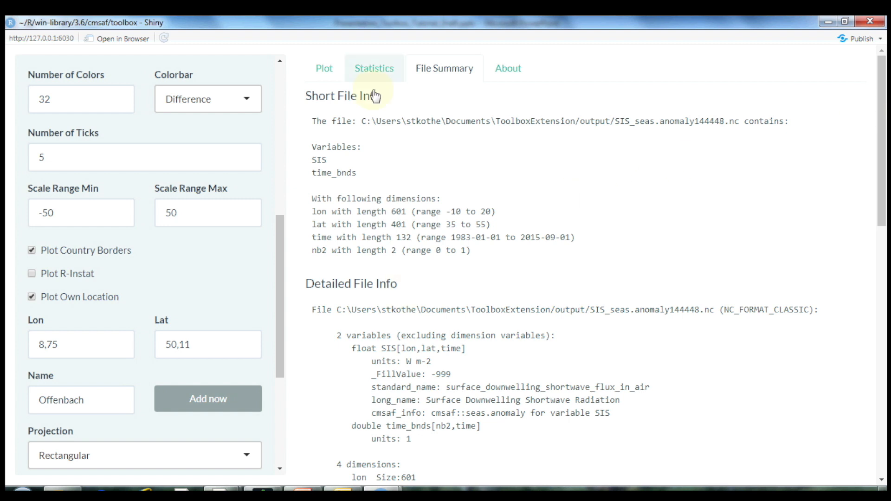
# Step: Return to the anomaly map and save it as a PNG in the Downloads folder under the suggested file name
pyautogui.click(319, 71)
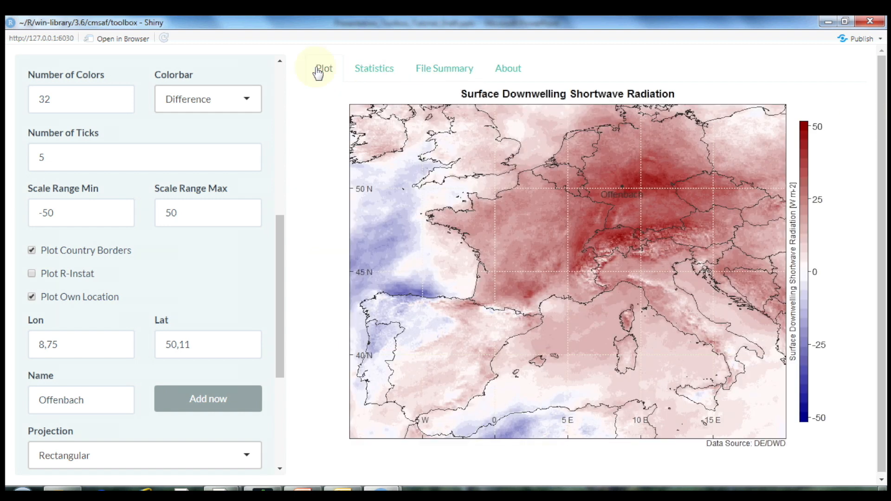
pyautogui.moveTo(282, 254); pyautogui.dragTo(284, 371)
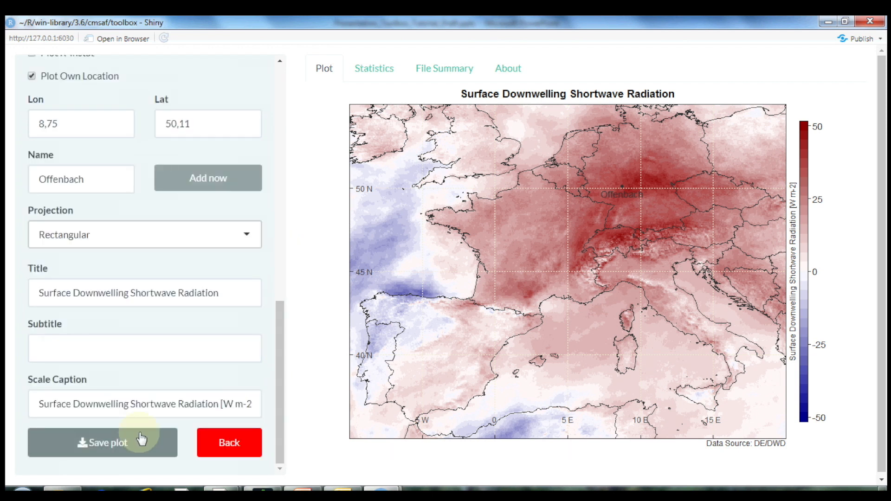
pyautogui.click(119, 447)
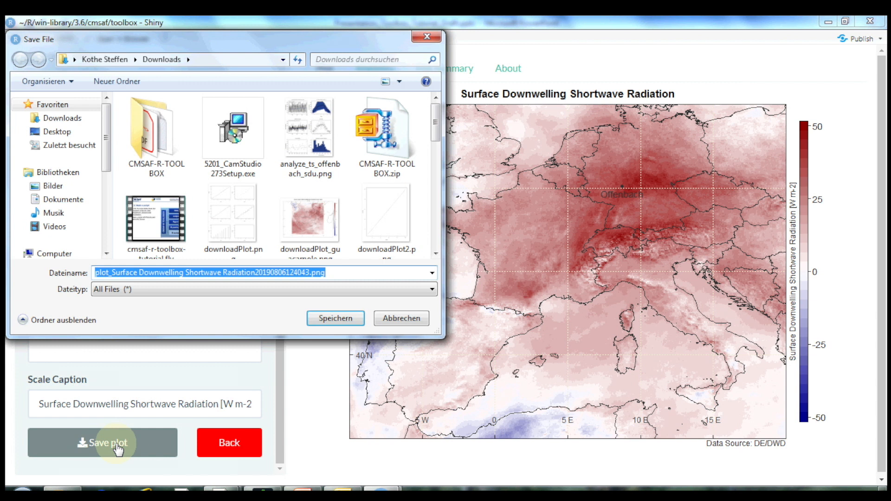
pyautogui.click(336, 322)
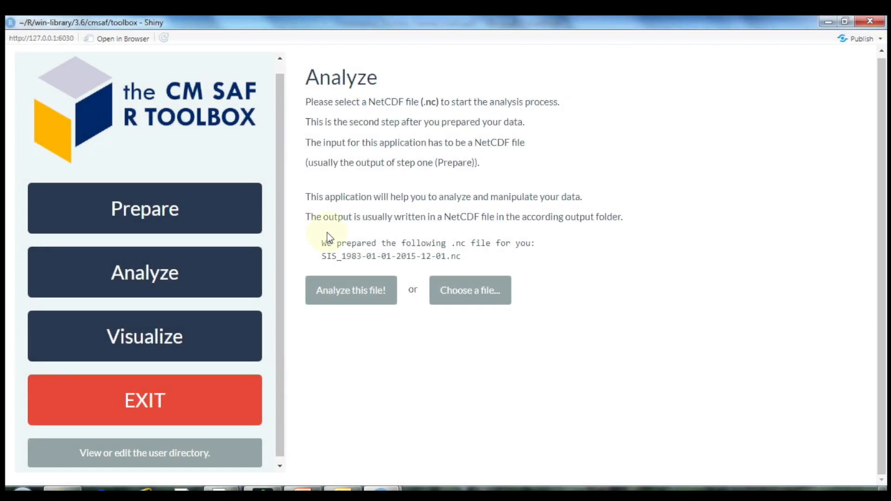
pyautogui.click(344, 293)
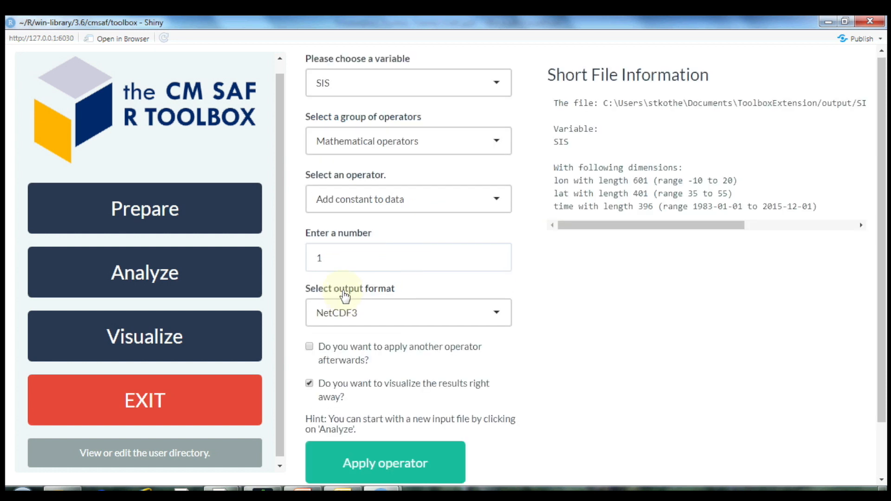
pyautogui.click(480, 141)
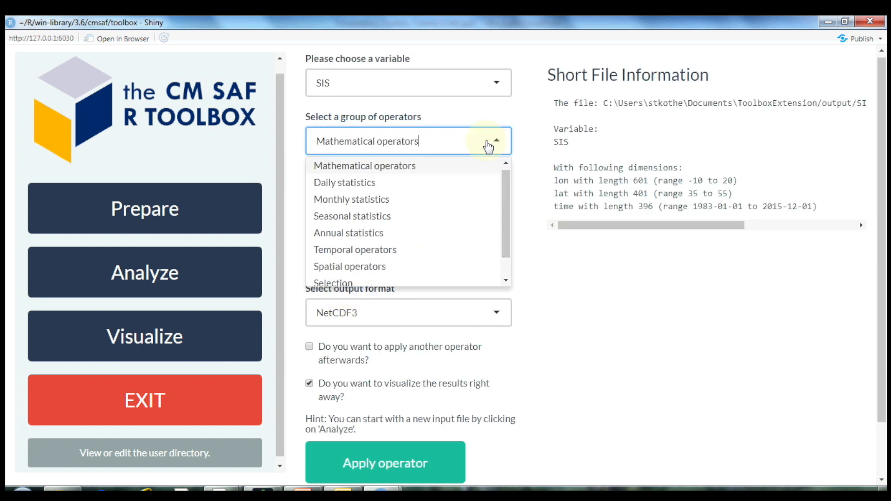
pyautogui.click(444, 284)
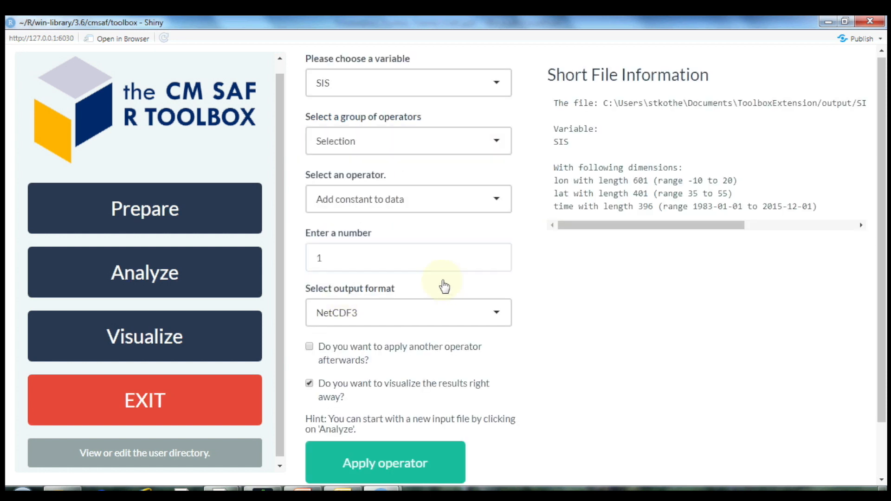
pyautogui.click(466, 199)
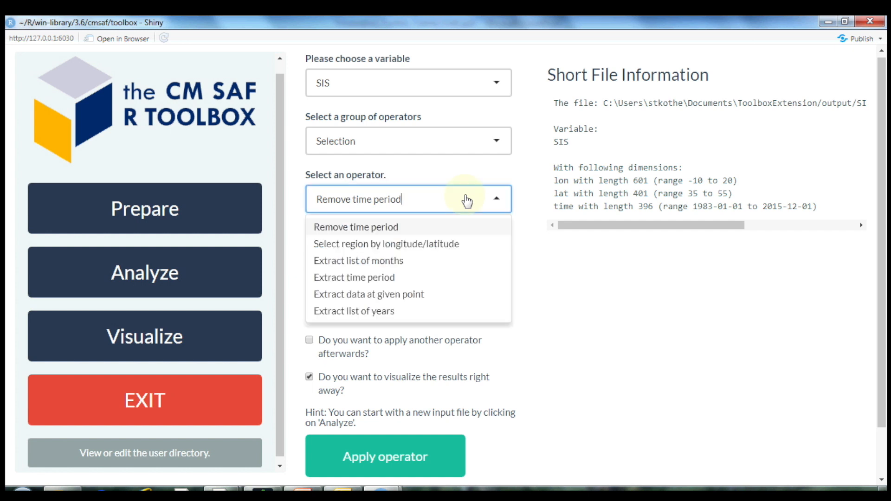
pyautogui.click(404, 296)
# Step: Set the extraction point to latitude 50.11 and longitude 8.75, and apply the operator with the results visualized
pyautogui.click(324, 263)
pyautogui.click(323, 260)
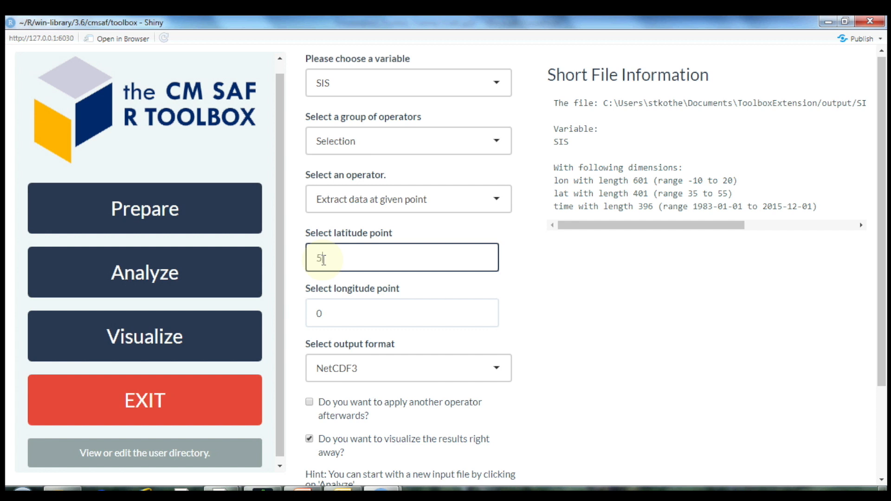
pyautogui.click(328, 315)
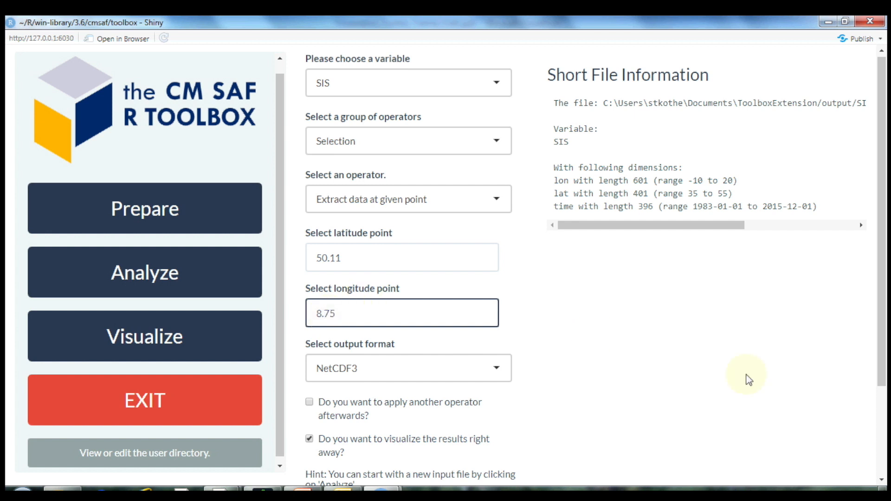
pyautogui.scroll(-2, 882, 480)
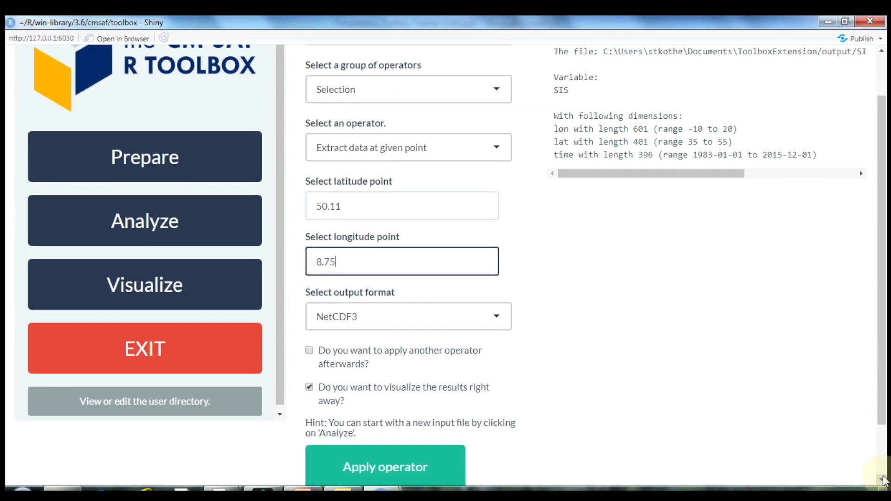
pyautogui.click(369, 427)
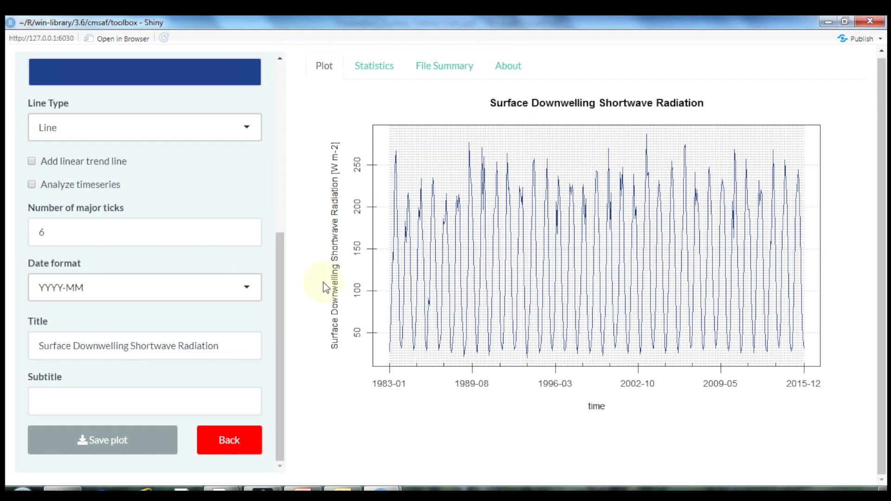
# Step: Turn on the time series analysis for the extracted point and save the plot as downloadPlot.png, replacing the existing file
pyautogui.click(32, 186)
pyautogui.scroll(-2, 32, 190)
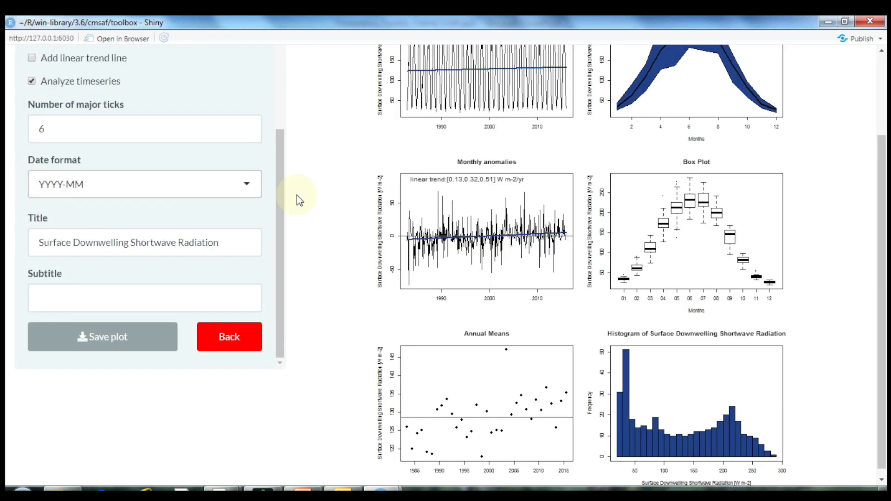
pyautogui.click(110, 341)
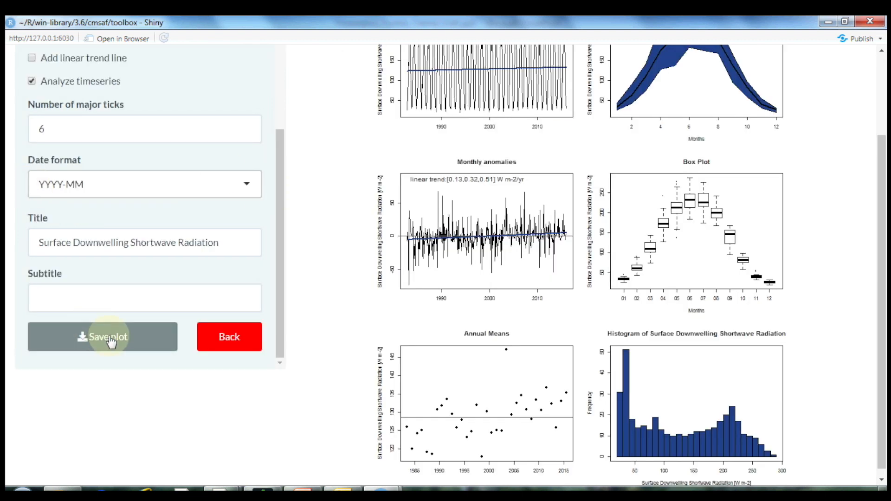
pyautogui.click(160, 274)
pyautogui.write('.png')
pyautogui.press('Return')
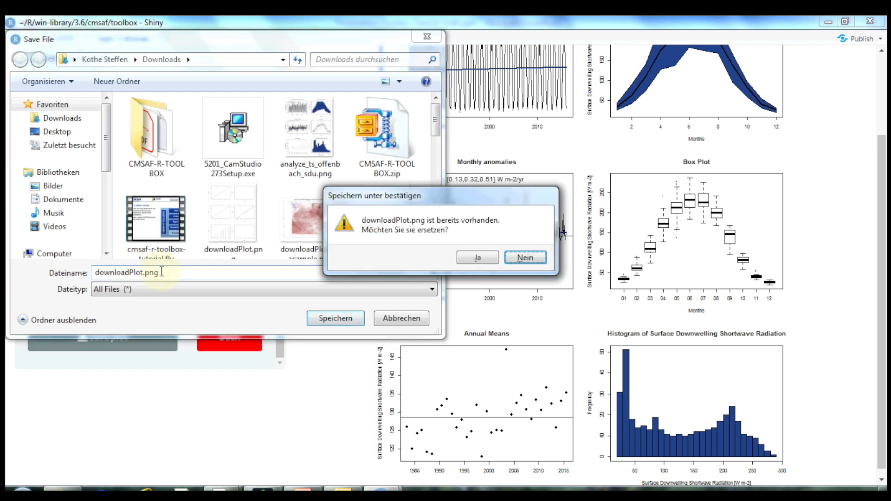
pyautogui.click(478, 259)
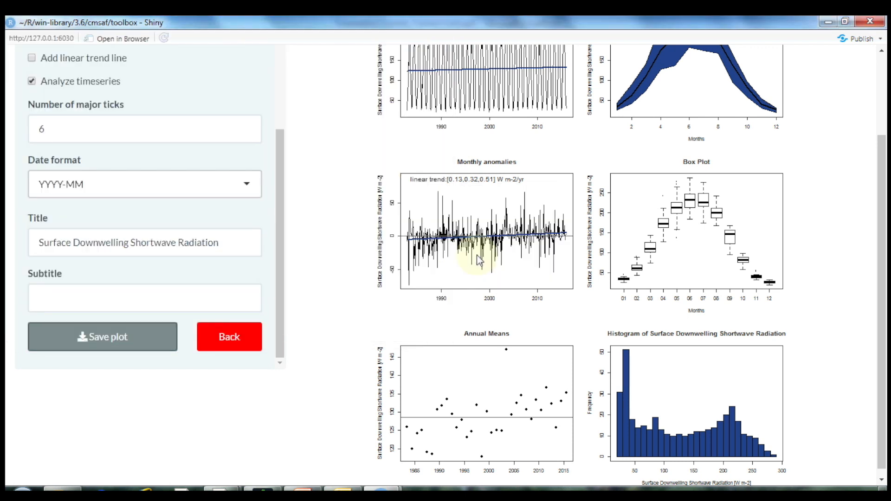
pyautogui.click(232, 336)
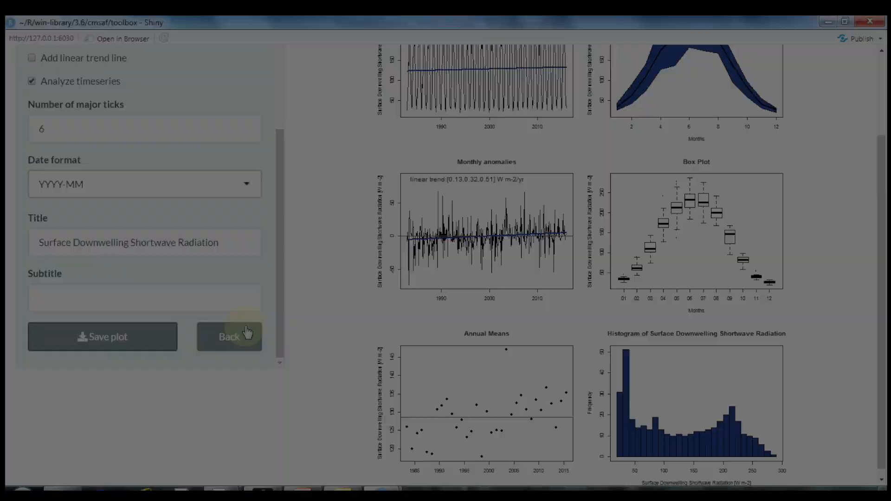